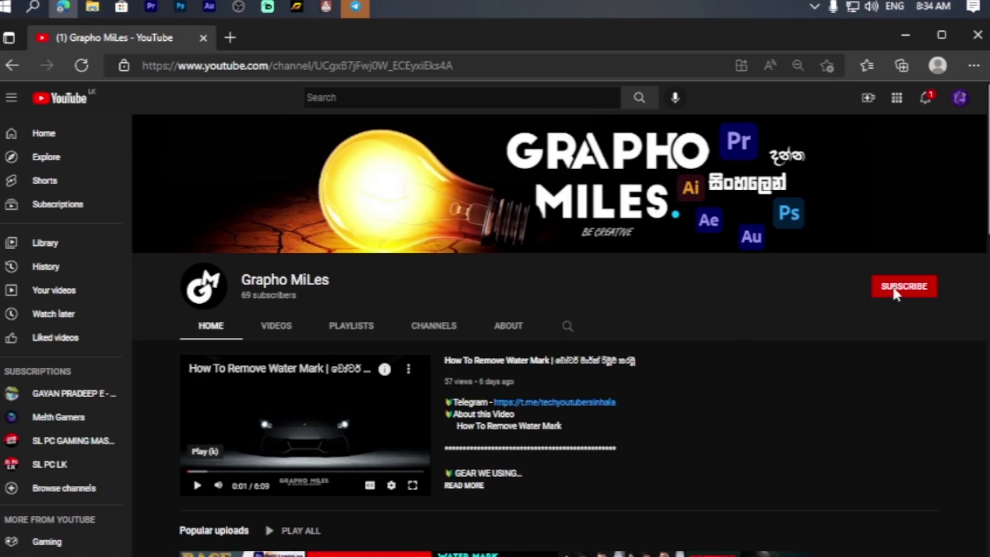
- Subscribe to the Grapho MiLes channel and set its notifications to All
left_click(897, 290)
left_click(928, 290)
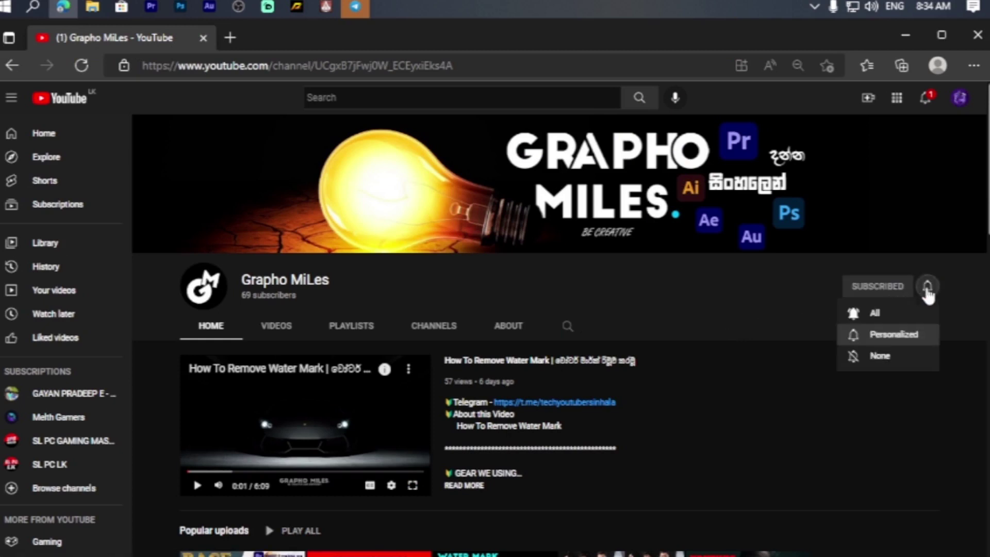
left_click(917, 314)
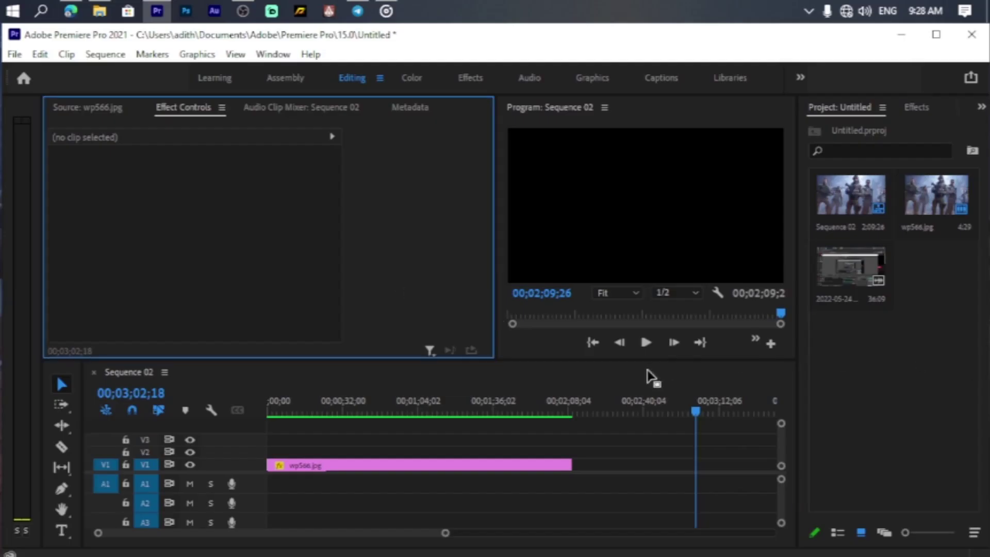
- In Premiere Pro, place the Sequence 02 playhead at 00;00;42;24 over the wp566.jpg clip
left_click_drag(698, 412, 366, 412)
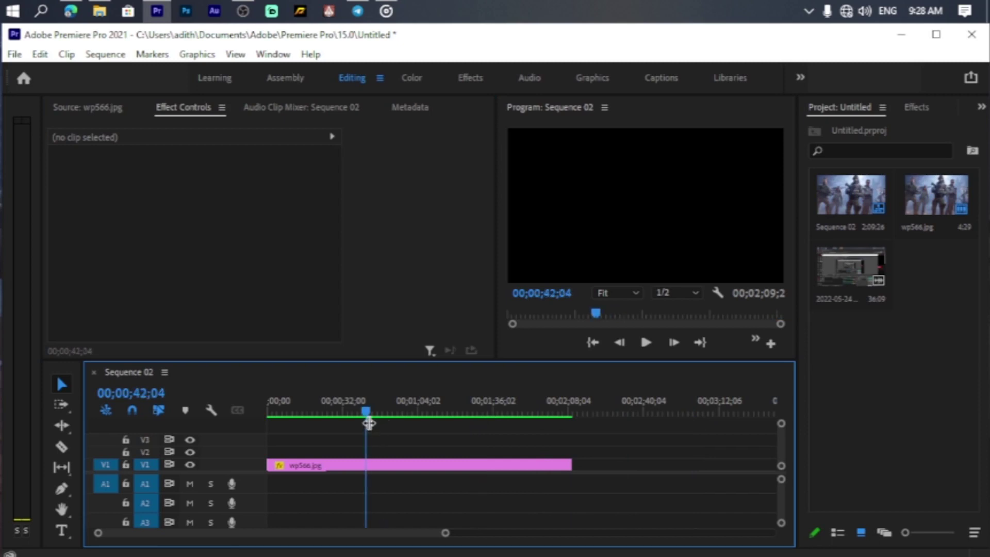
left_click(865, 182)
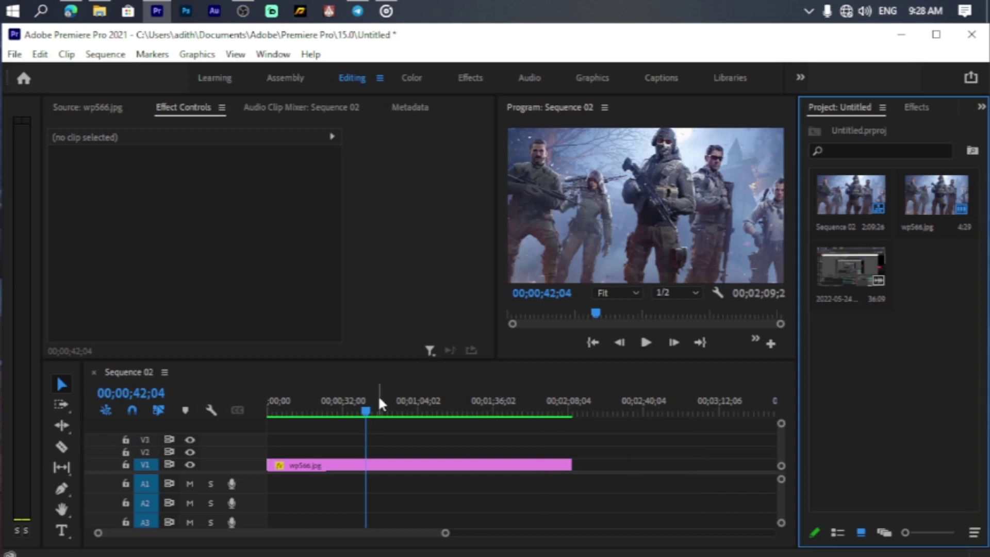
left_click(372, 411)
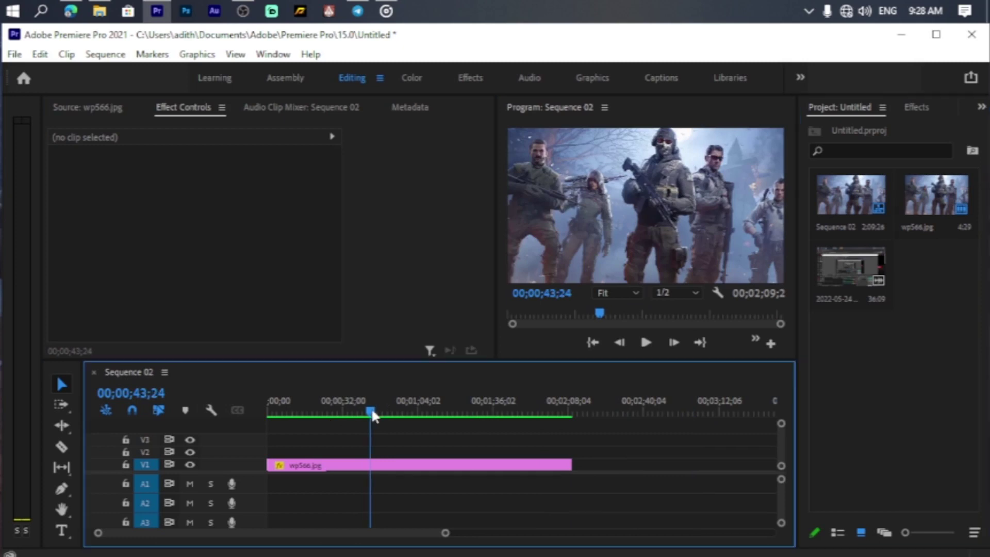
left_click(72, 108)
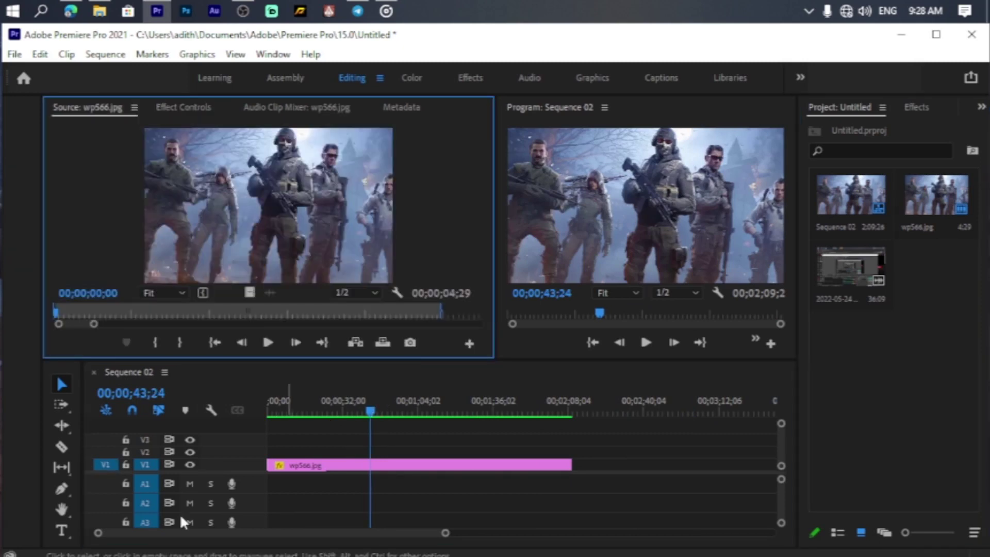
left_click(367, 411)
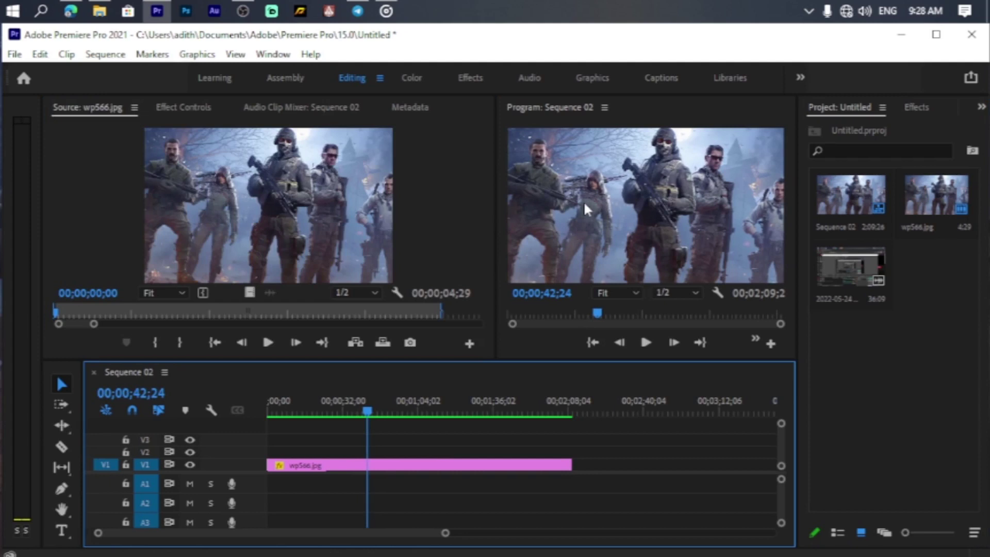
- Browse the Essential Graphics title templates, from the Angled designs to the Film lower thirds, and return to the project's media
left_click(981, 108)
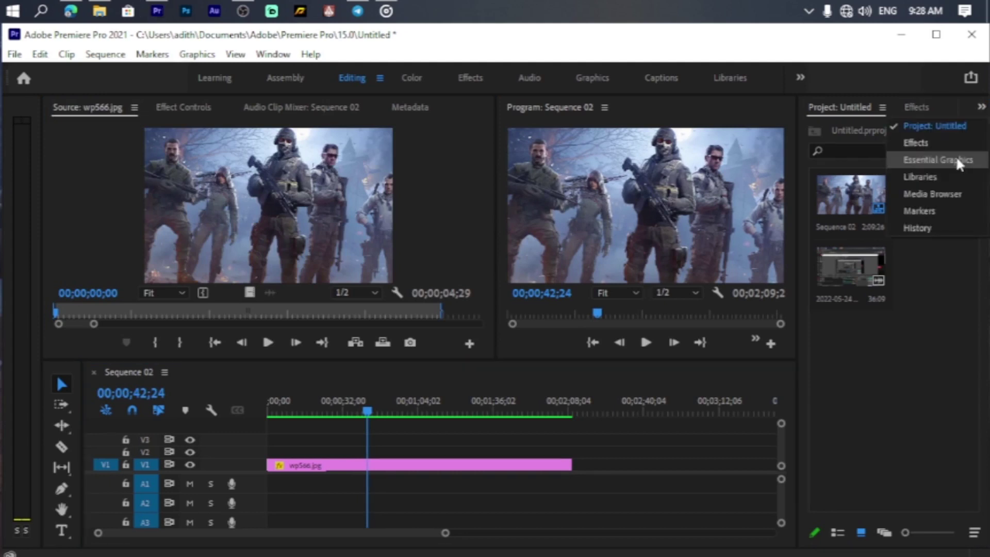
left_click(957, 160)
scroll(915, 422, "down", 3)
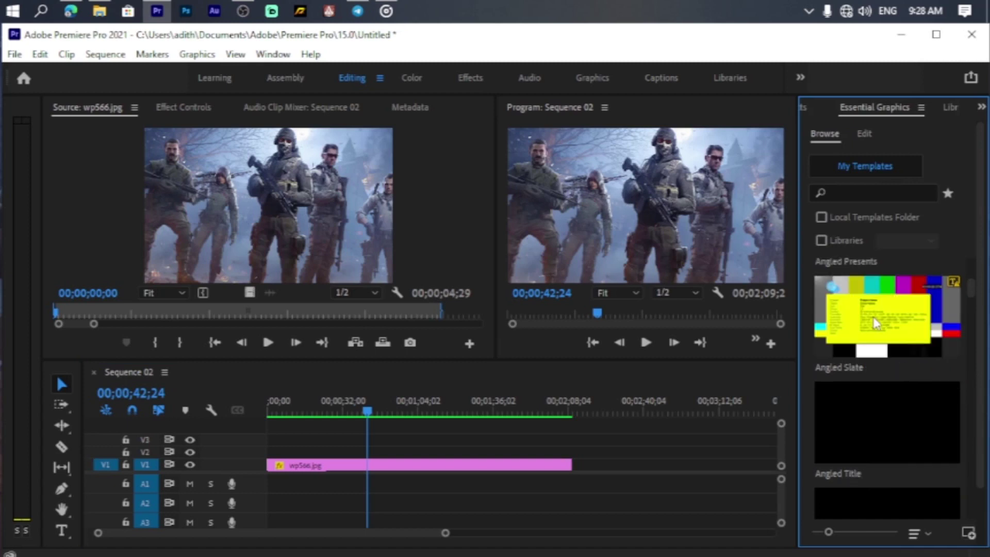
scroll(875, 324, "down", 3)
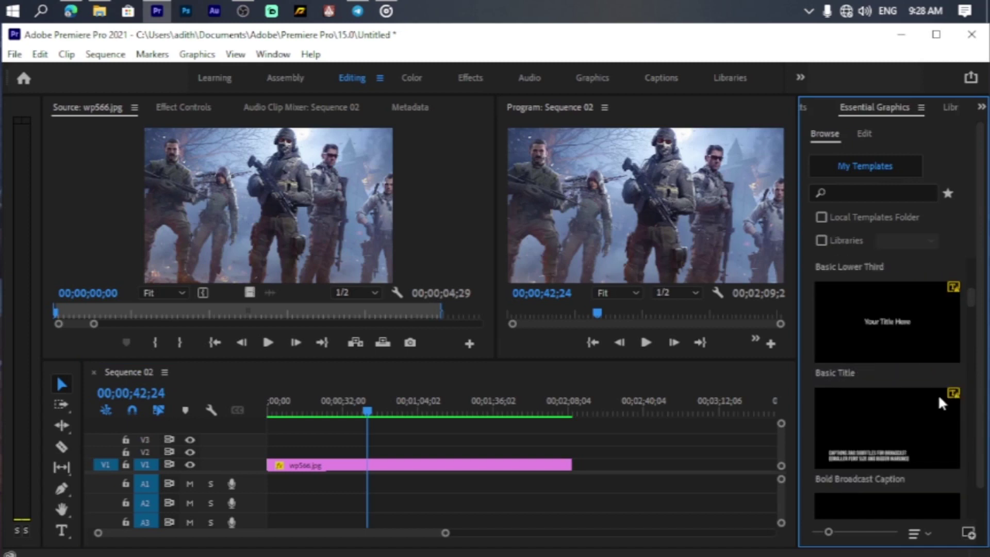
scroll(887, 394, "down", 3)
scroll(886, 394, "down", 3)
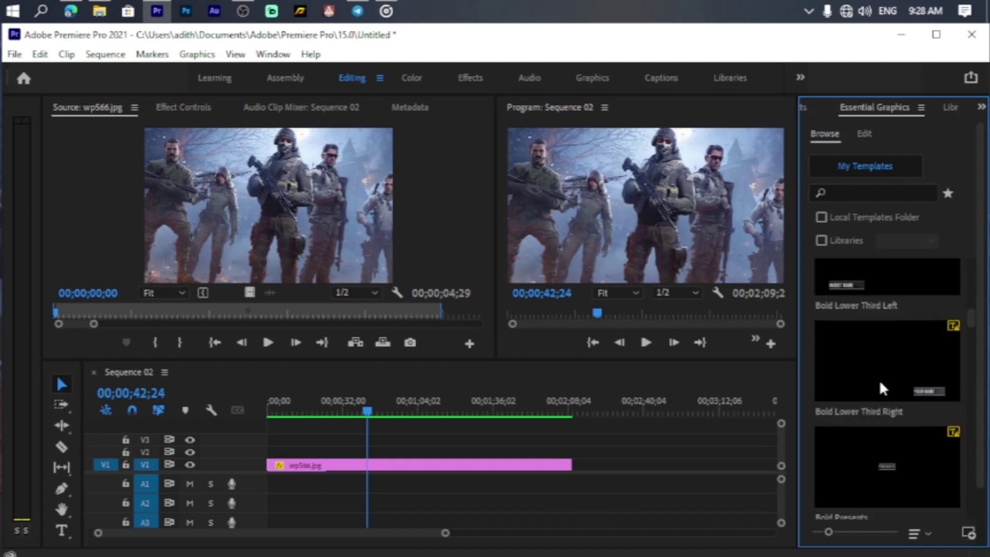
scroll(887, 371, "down", 2)
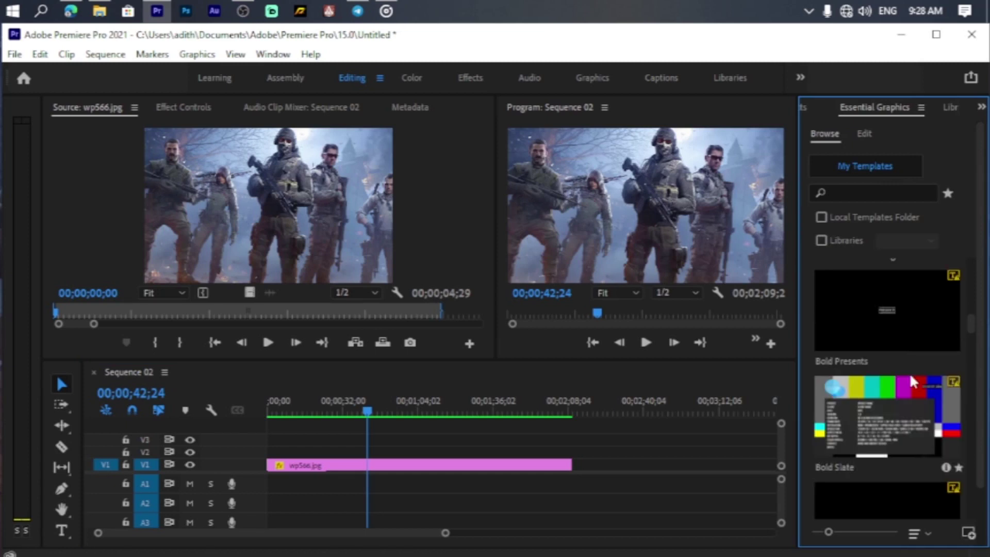
scroll(909, 372, "down", 3)
scroll(908, 373, "down", 2)
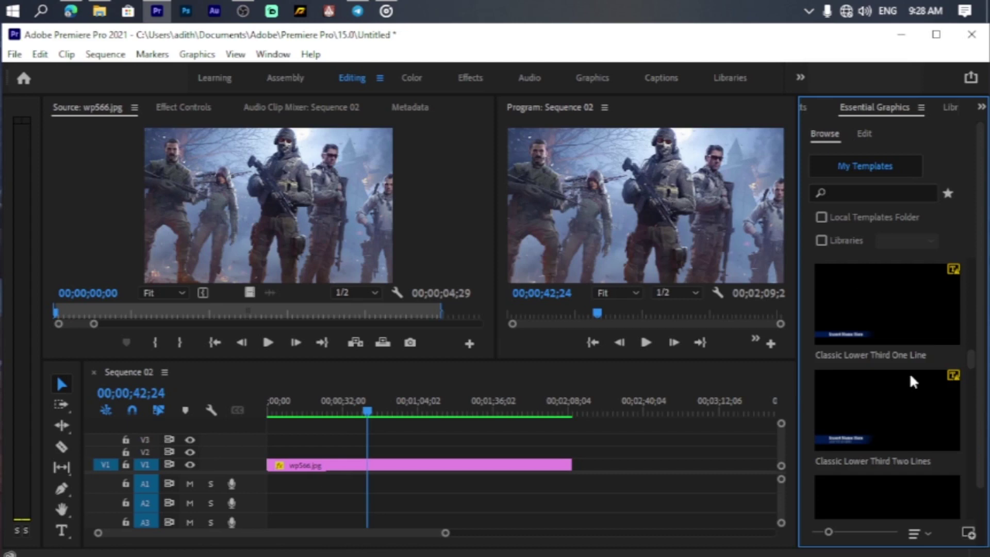
scroll(909, 372, "down", 2)
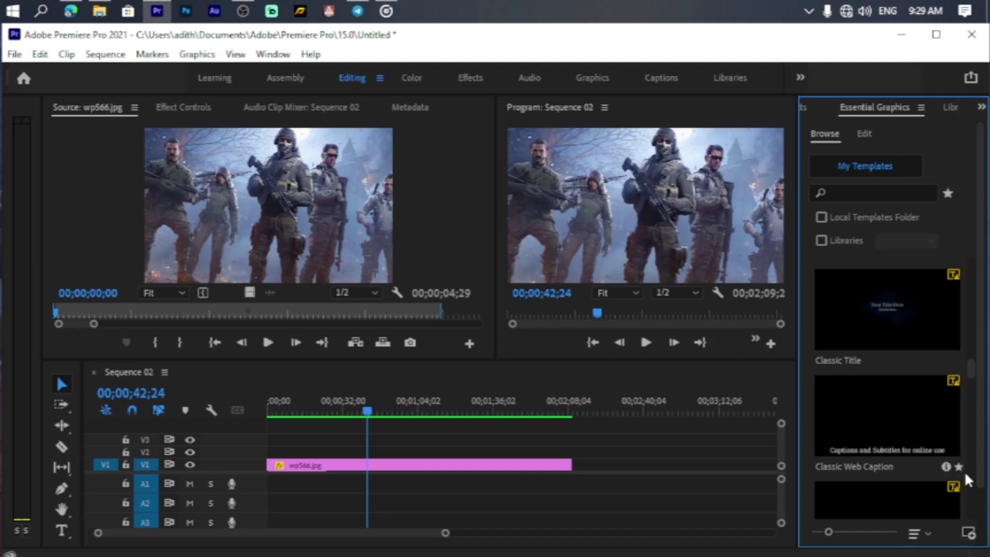
scroll(965, 471, "down", 3)
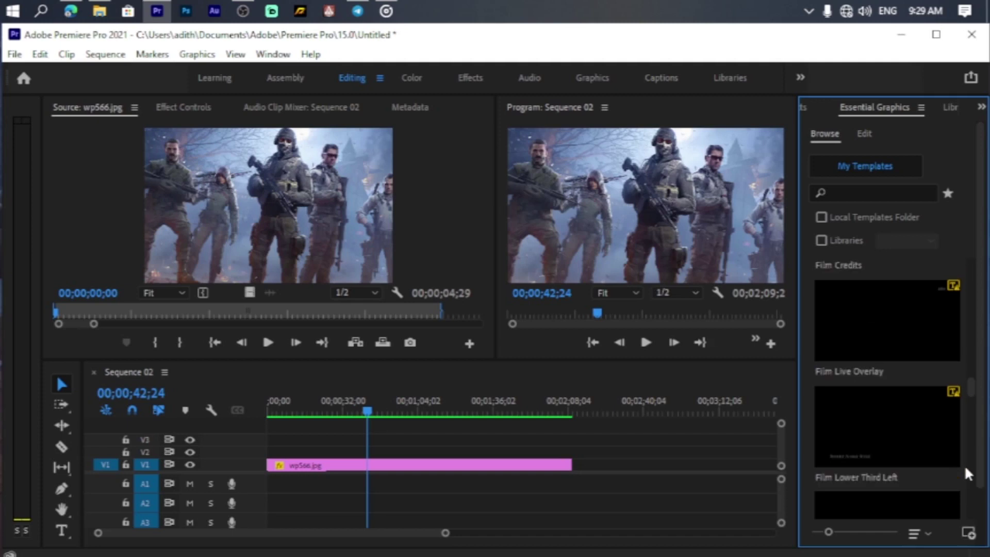
scroll(965, 465, "down", 3)
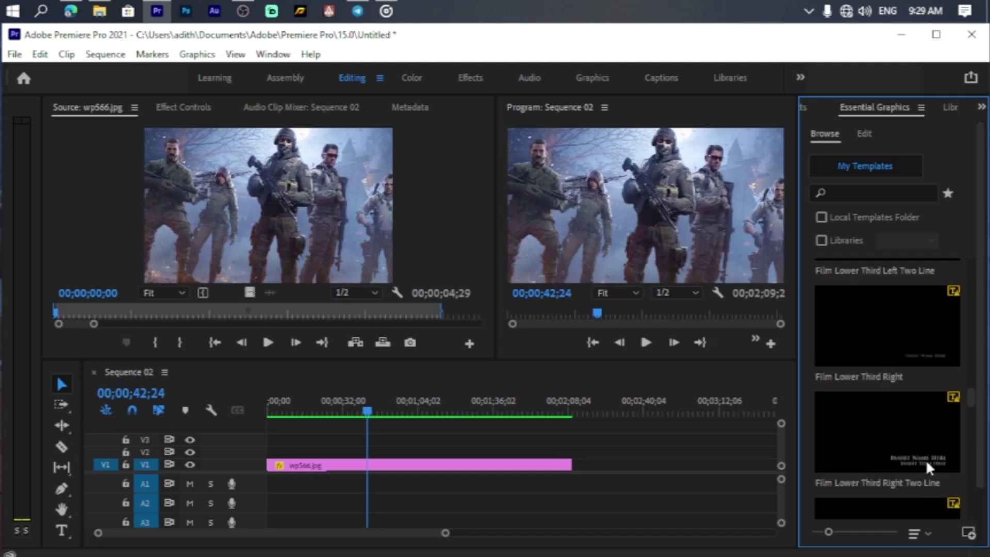
scroll(927, 459, "up", 8)
scroll(917, 462, "up", 5)
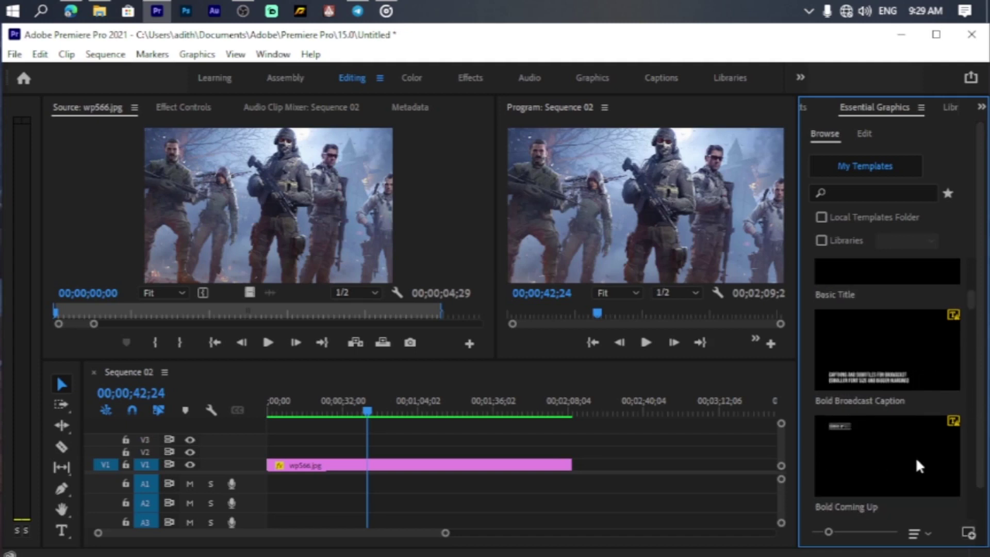
scroll(915, 457, "up", 5)
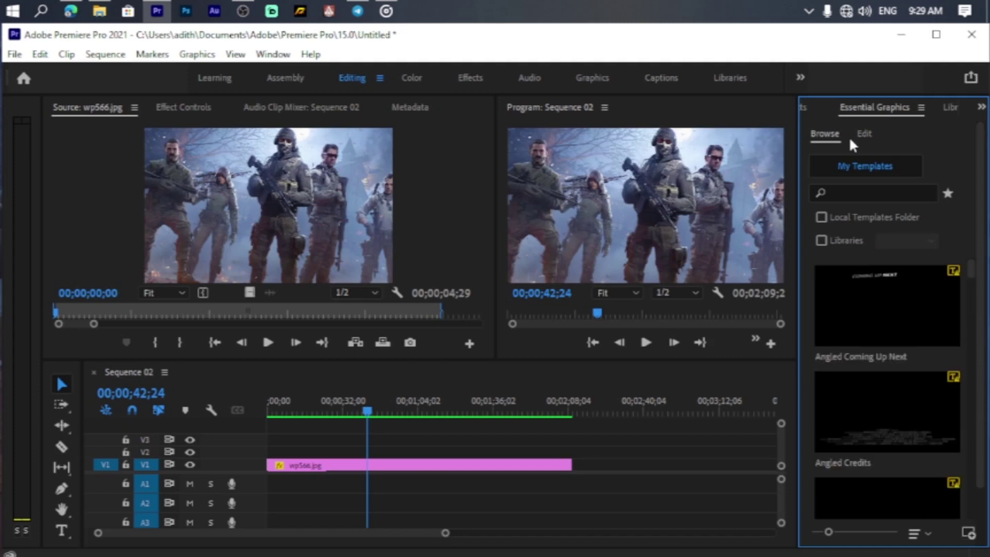
left_click(802, 107)
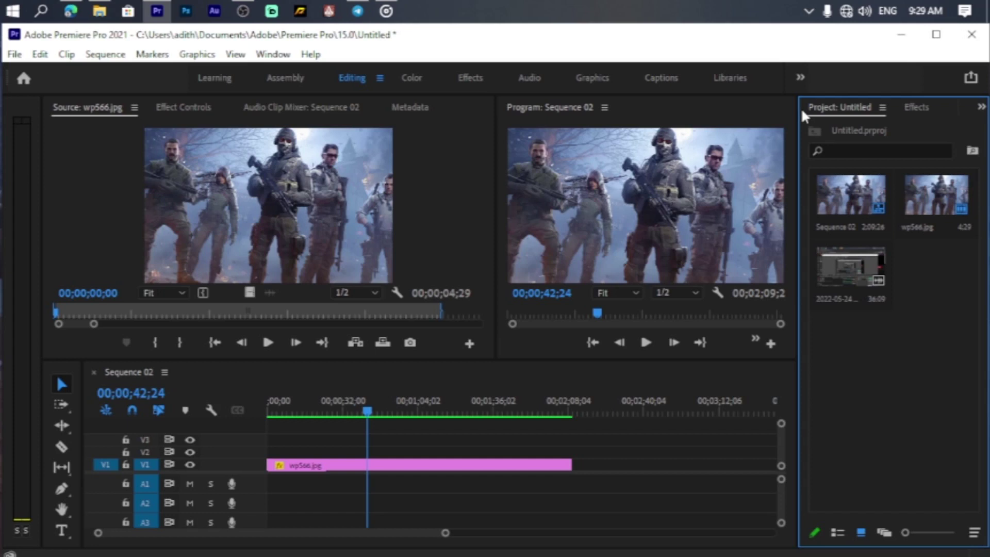
- Add the text "CALL OF DUTY" near the middle of the program frame with the Type tool
left_click(62, 531)
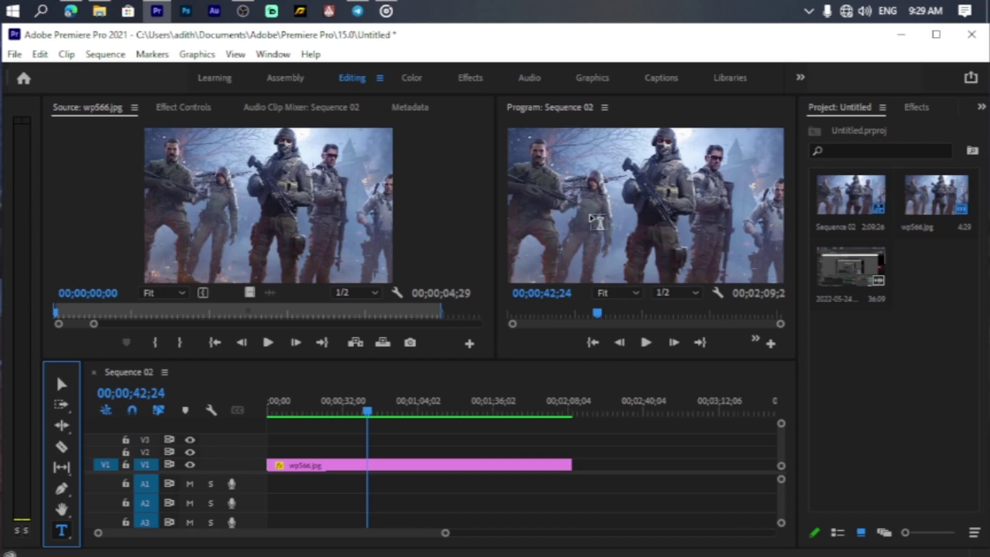
left_click(592, 217)
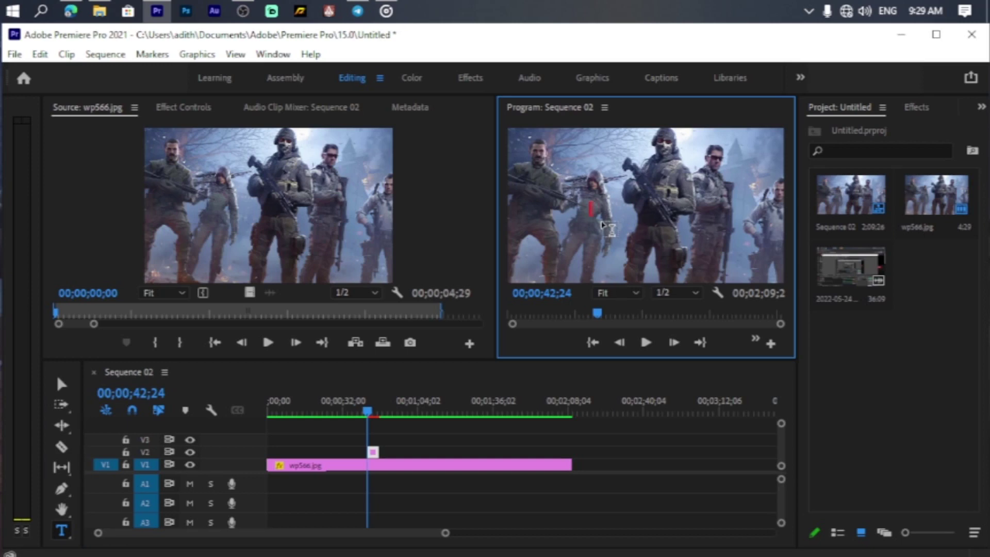
type("CALL OF")
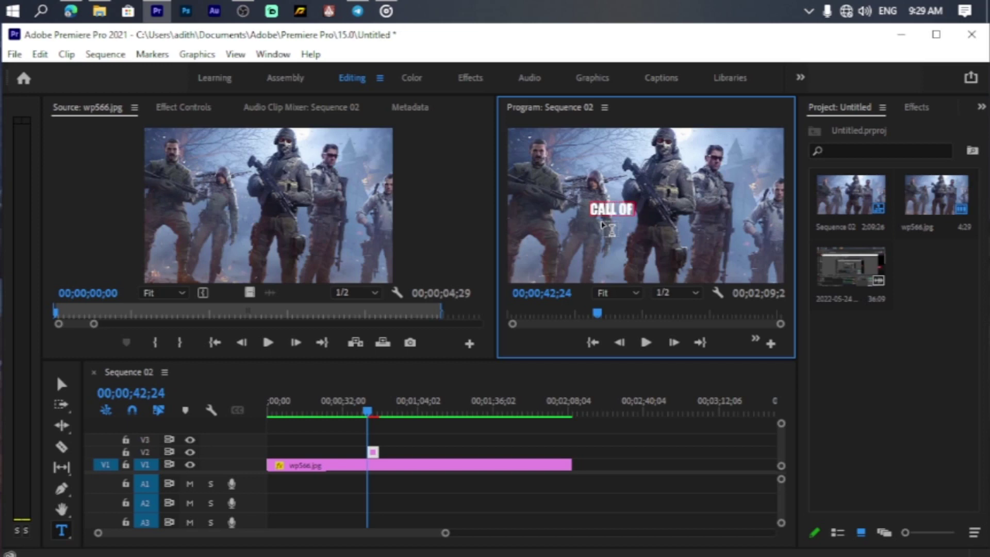
type(" DUTY")
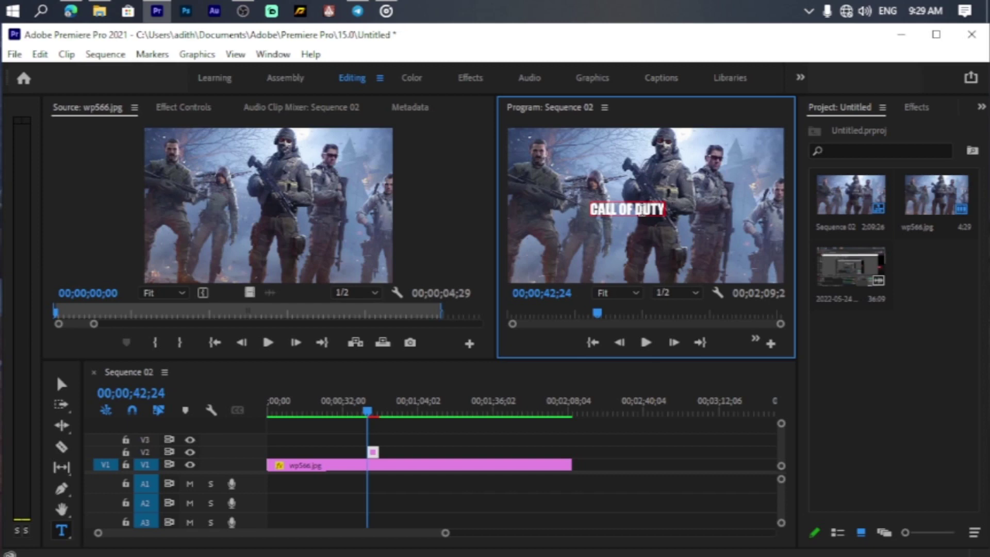
- Show the effect controls of the CALL OF DUTY text and expand its Source Text settings
left_click(183, 107)
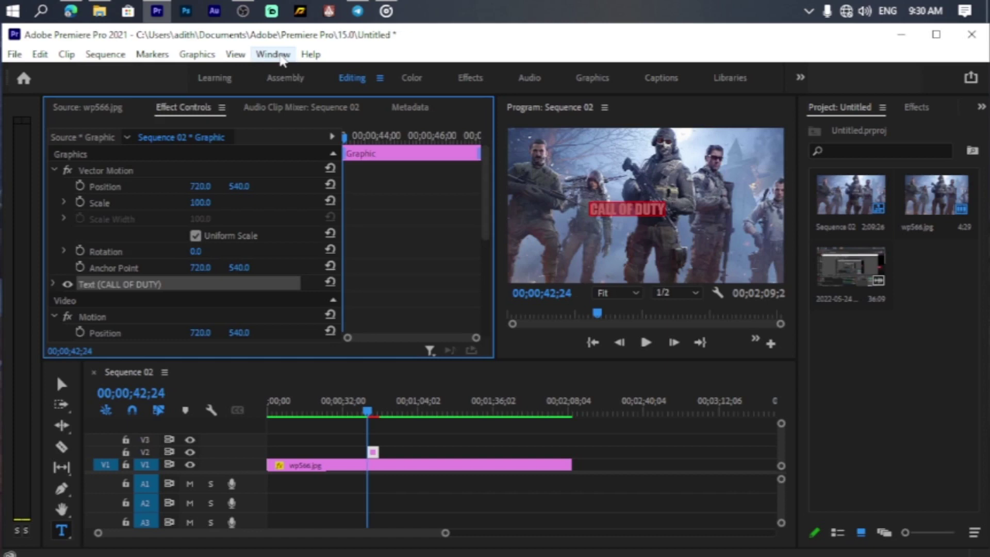
left_click(281, 57)
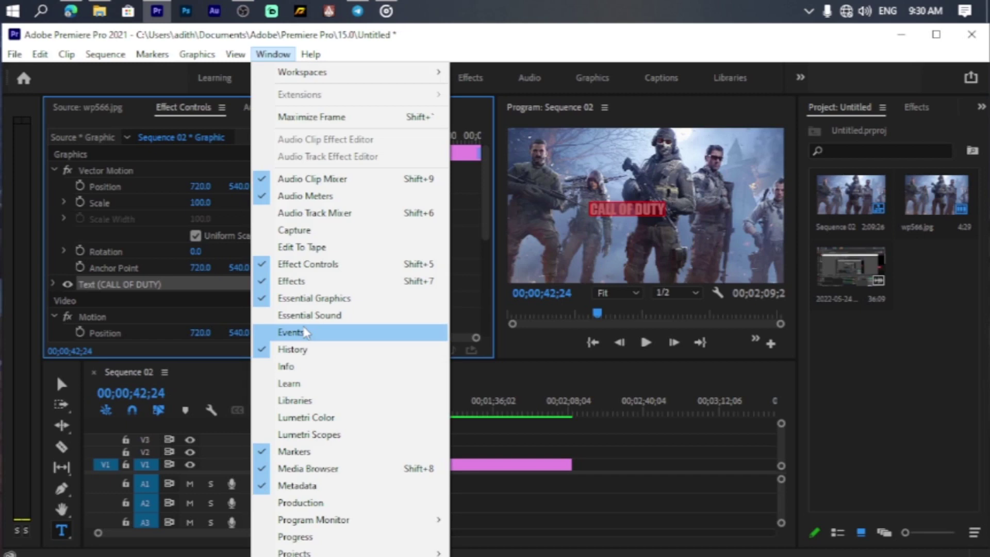
left_click(279, 57)
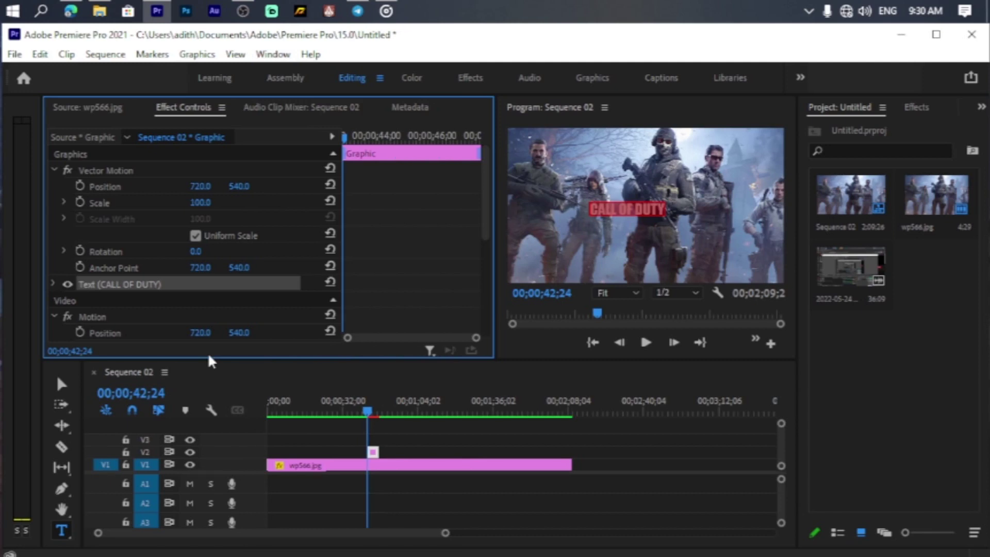
scroll(105, 290, "down", 1)
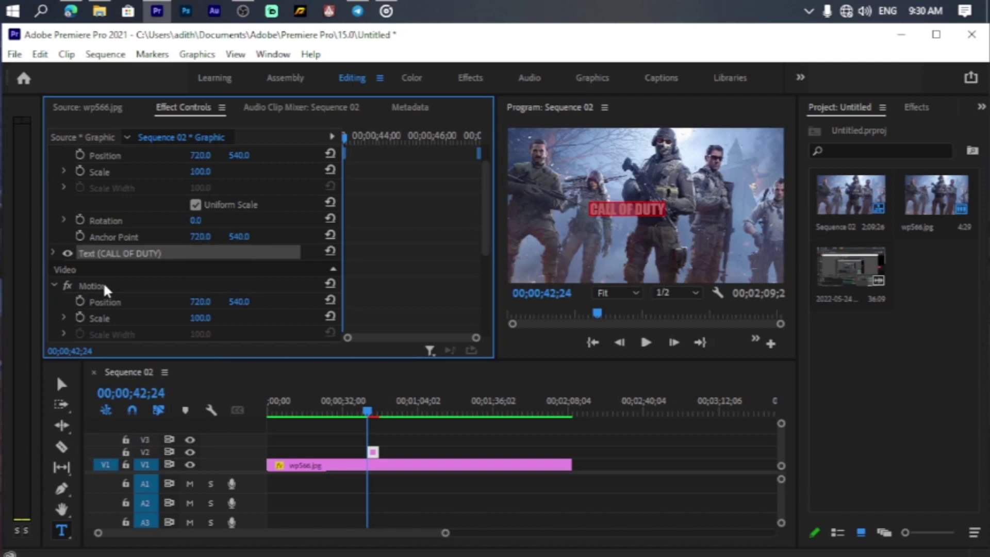
scroll(106, 291, "up", 1)
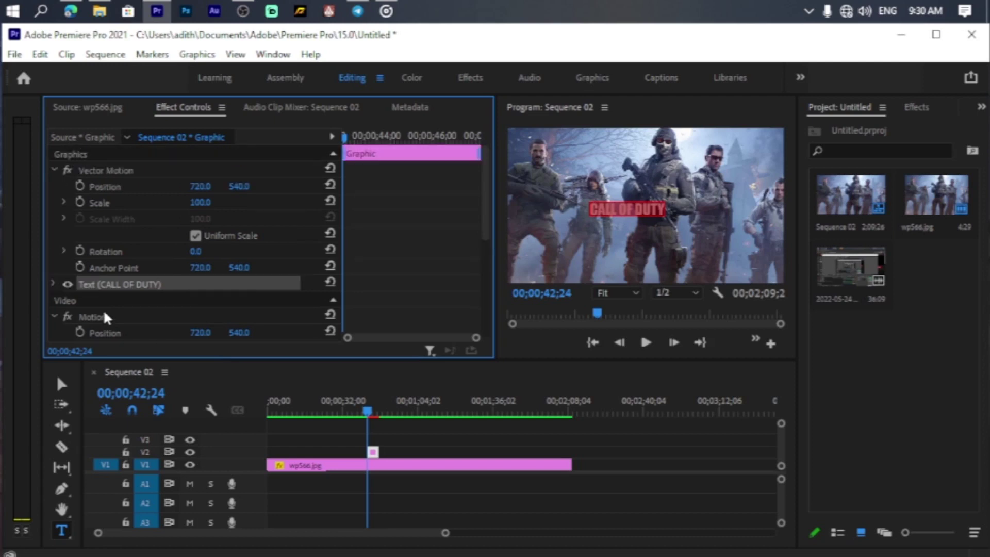
left_click(54, 285)
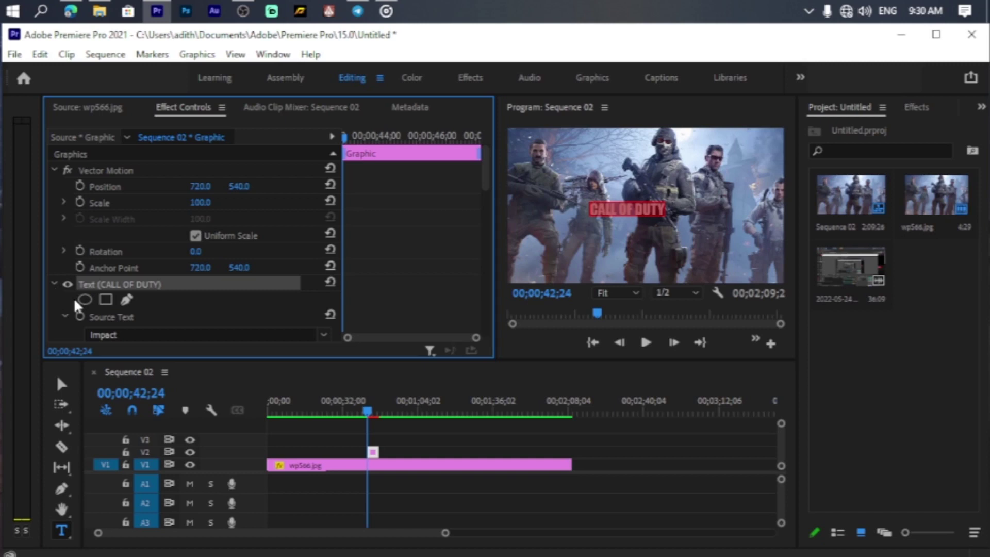
scroll(120, 287, "down", 4)
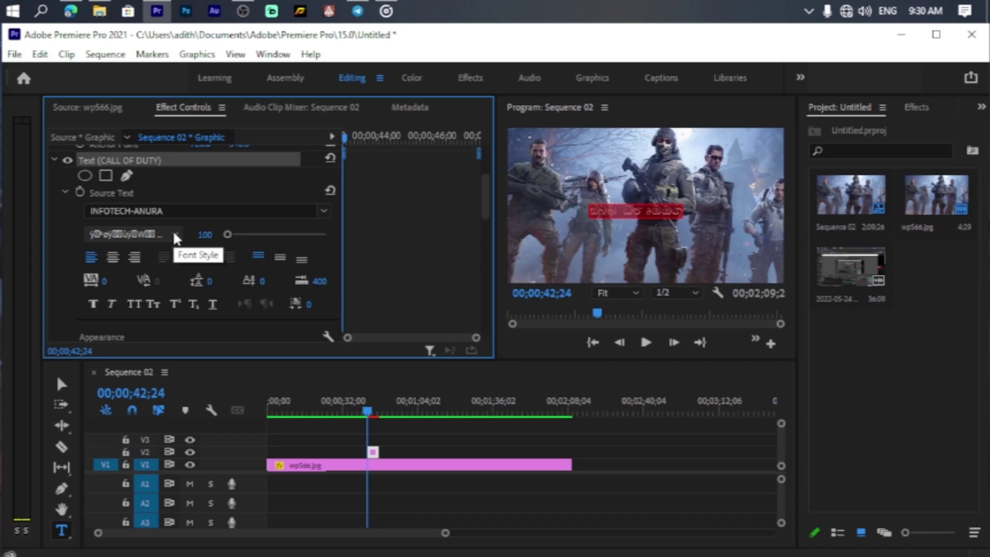
- Set the CALL OF DUTY text to the Impact font with Faux Bold, and return to the Selection tool
left_click(178, 211)
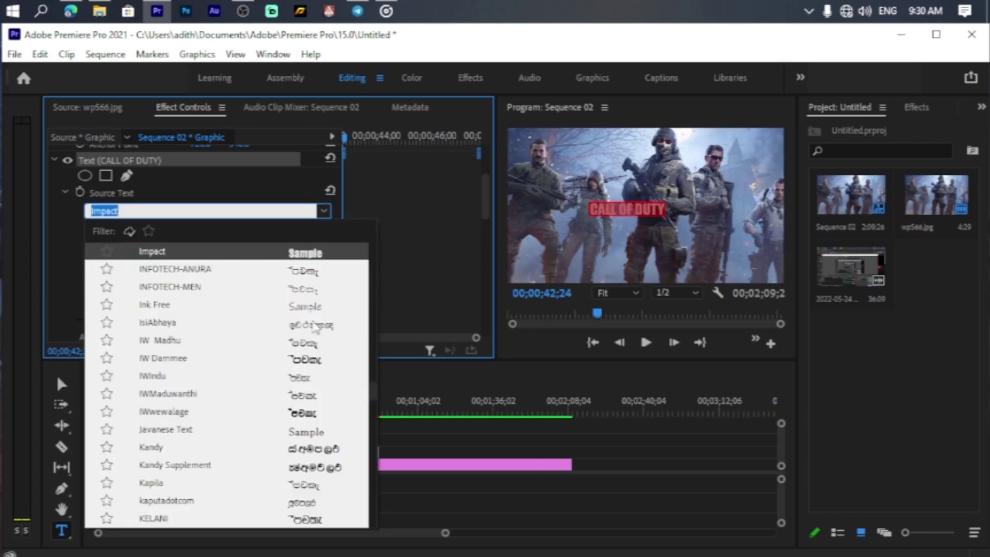
scroll(325, 357, "up", 2)
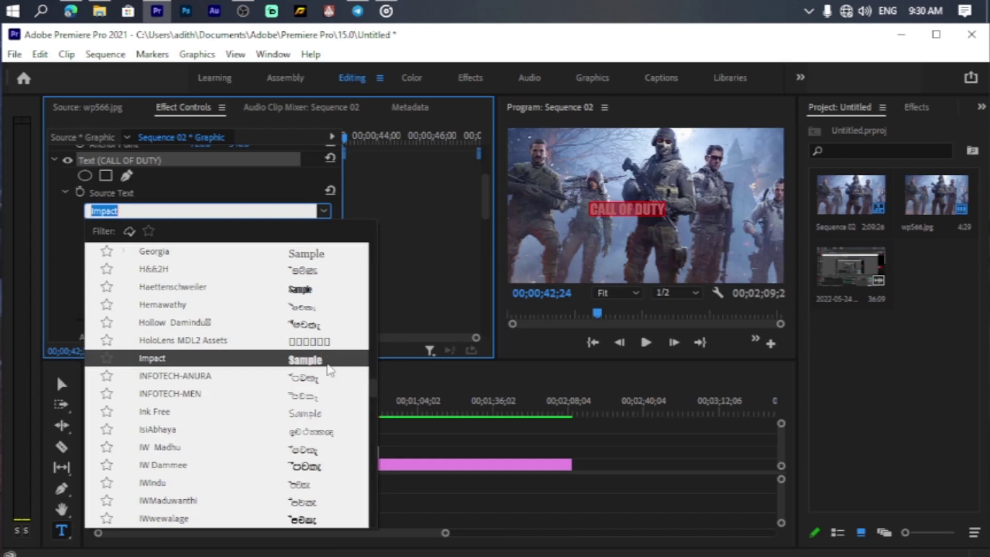
left_click(329, 364)
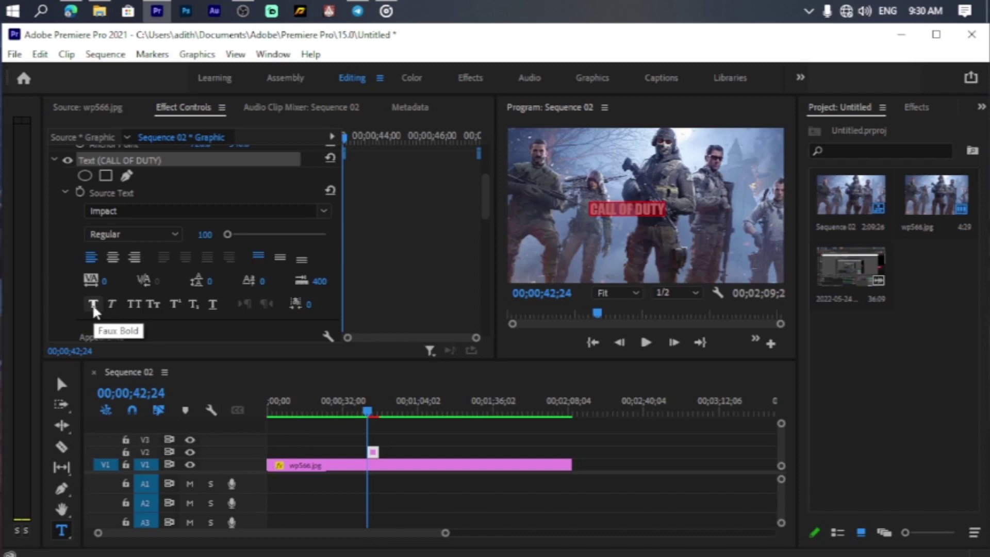
left_click(93, 305)
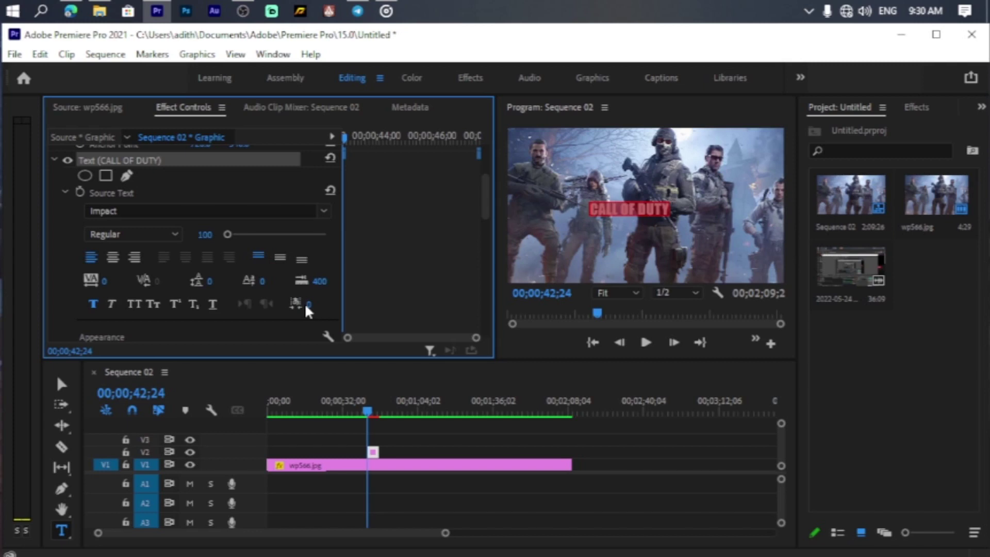
scroll(308, 310, "up", 3)
left_click(61, 386)
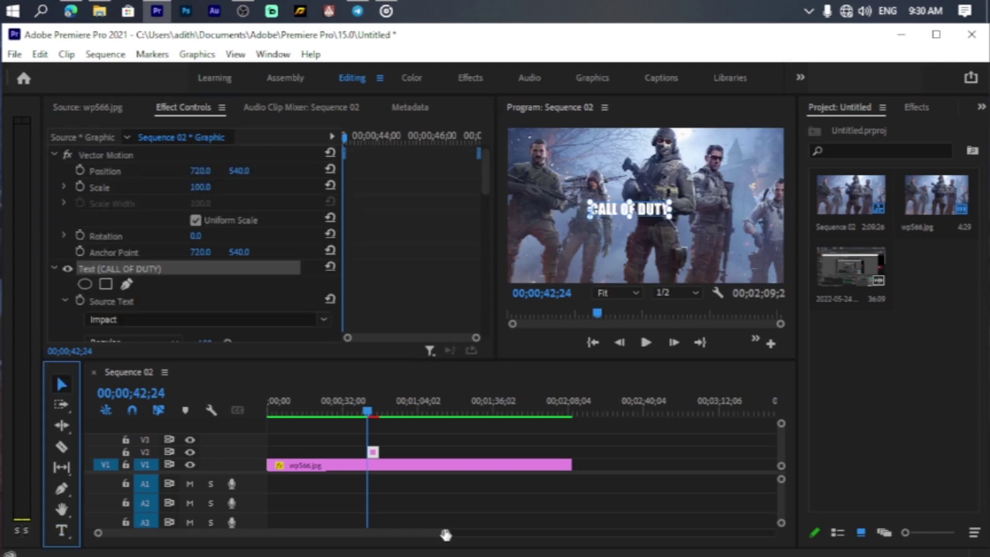
- Lengthen the CALL OF DUTY graphic clip on V2 to about 43 seconds and place its start at 00;00;04;29
left_click(437, 495)
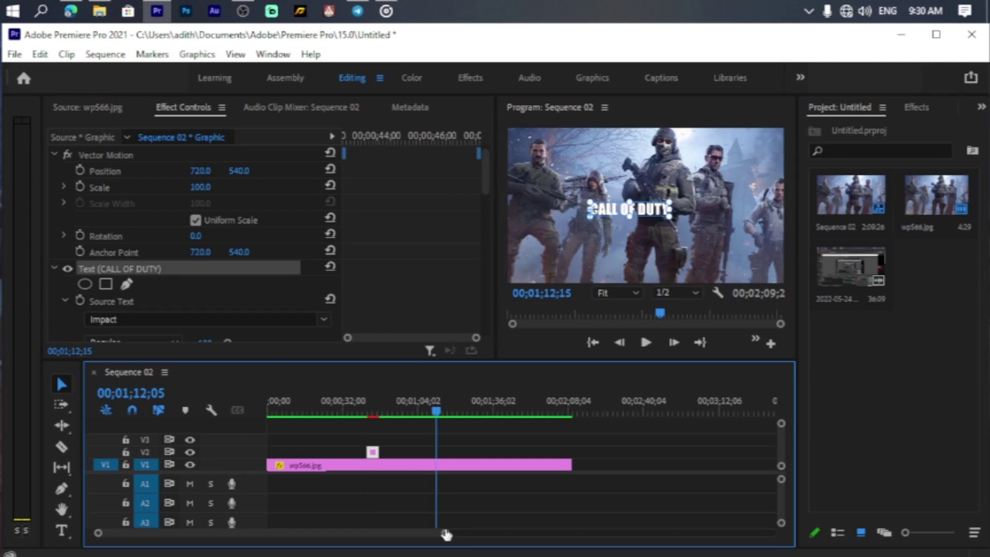
key("=")
left_click_drag(385, 452, 341, 458)
left_click_drag(346, 533, 415, 542)
left_click_drag(350, 453, 363, 454)
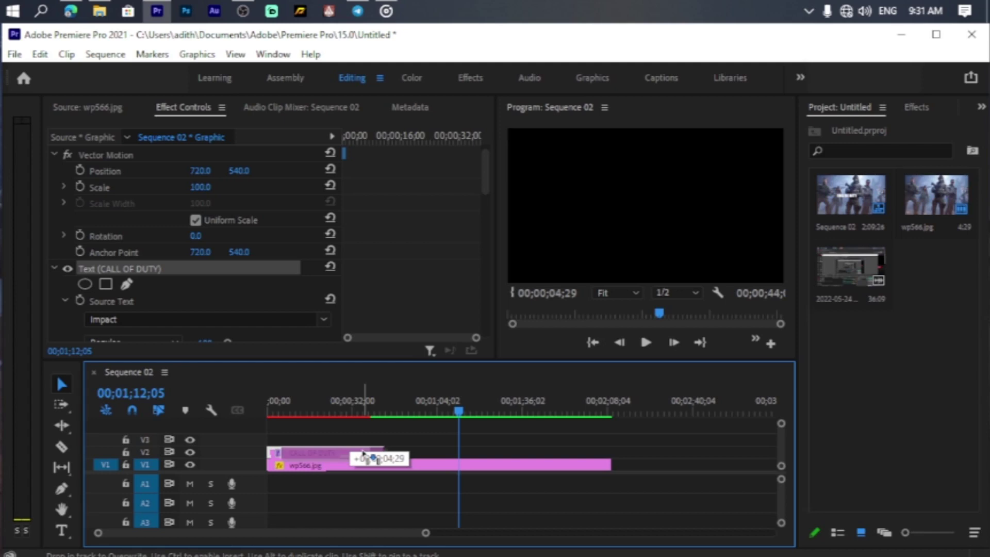
left_click_drag(364, 454, 364, 454)
- Add the text "WARZONE" near the middle of the program frame with the Type tool and expand its text settings
key("t")
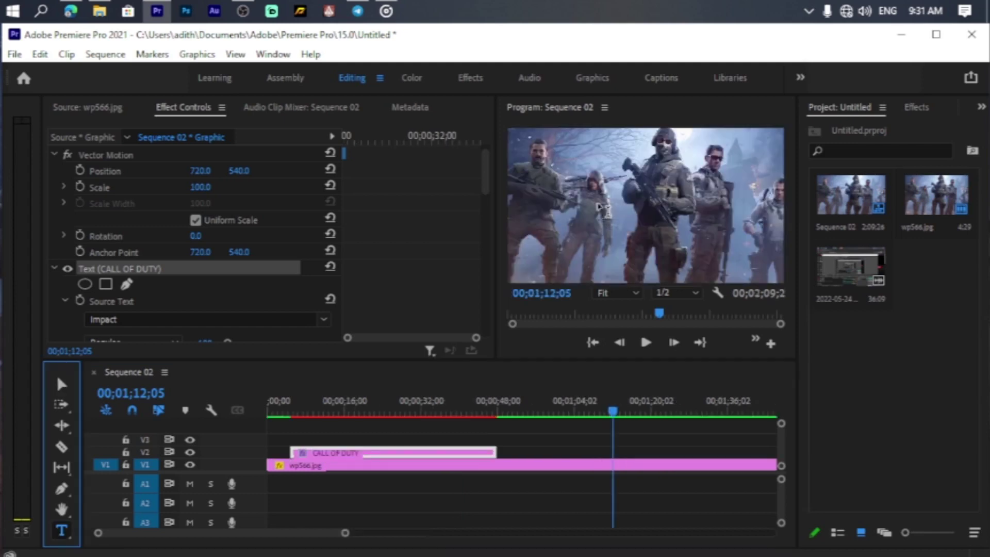
left_click_drag(616, 412, 473, 413)
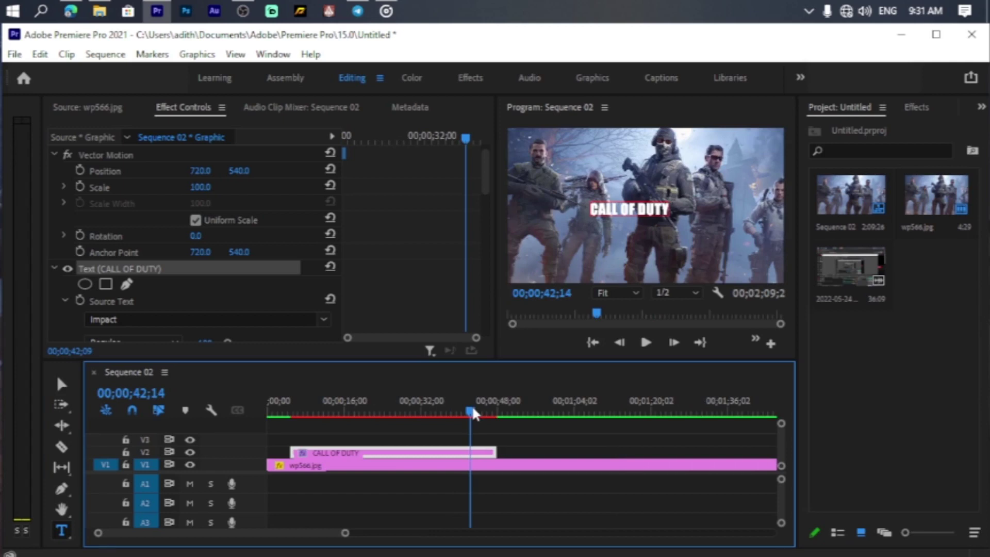
left_click_drag(474, 415, 464, 413)
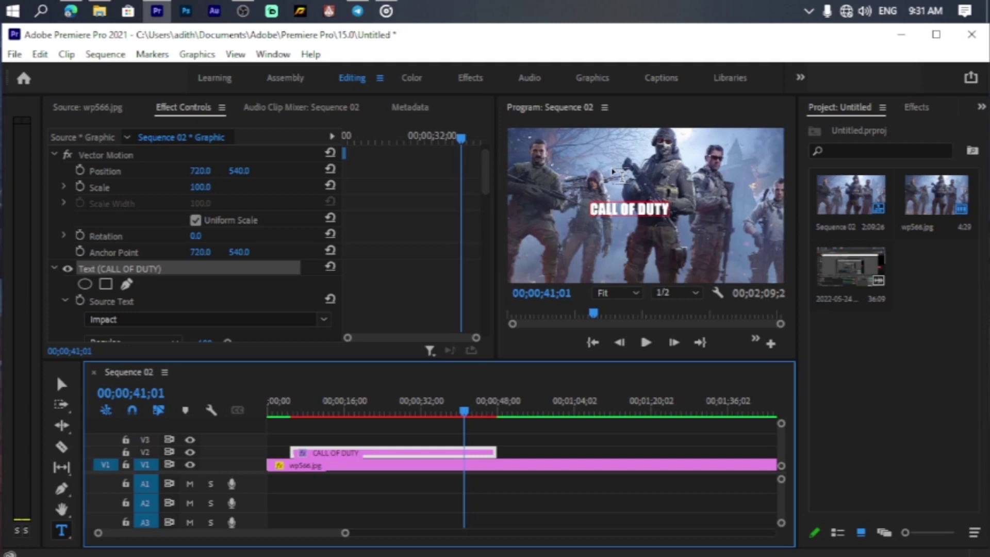
left_click(618, 219)
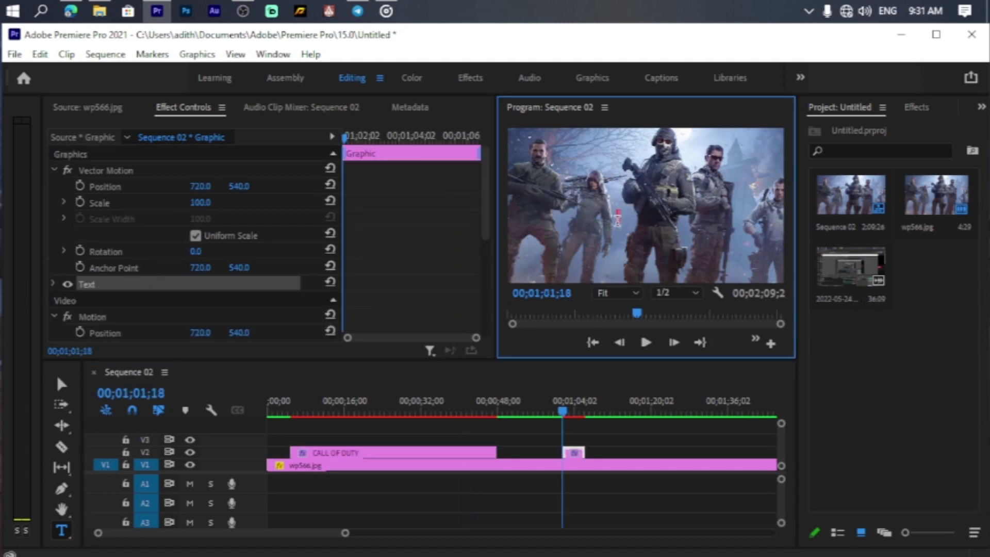
type("WAR")
type("ZONE")
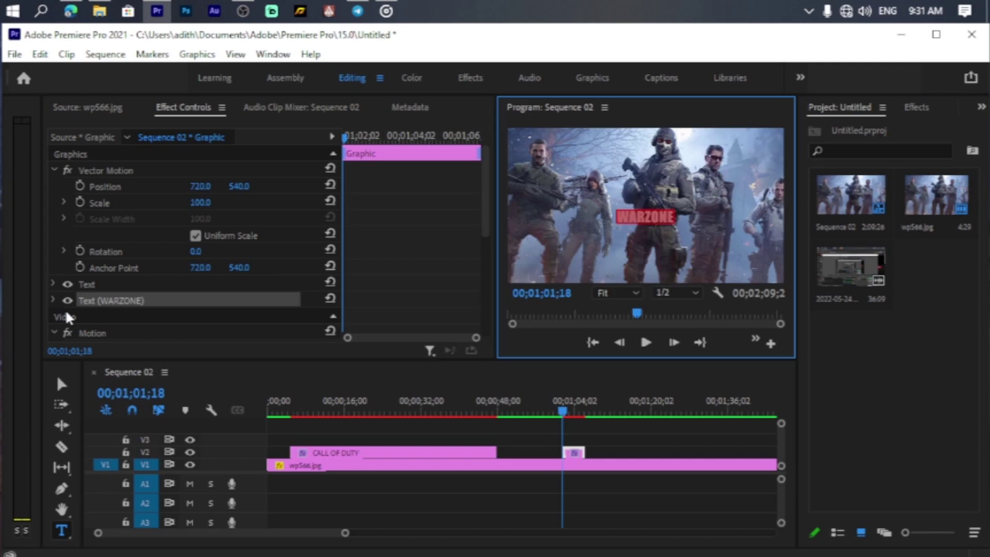
left_click(53, 300)
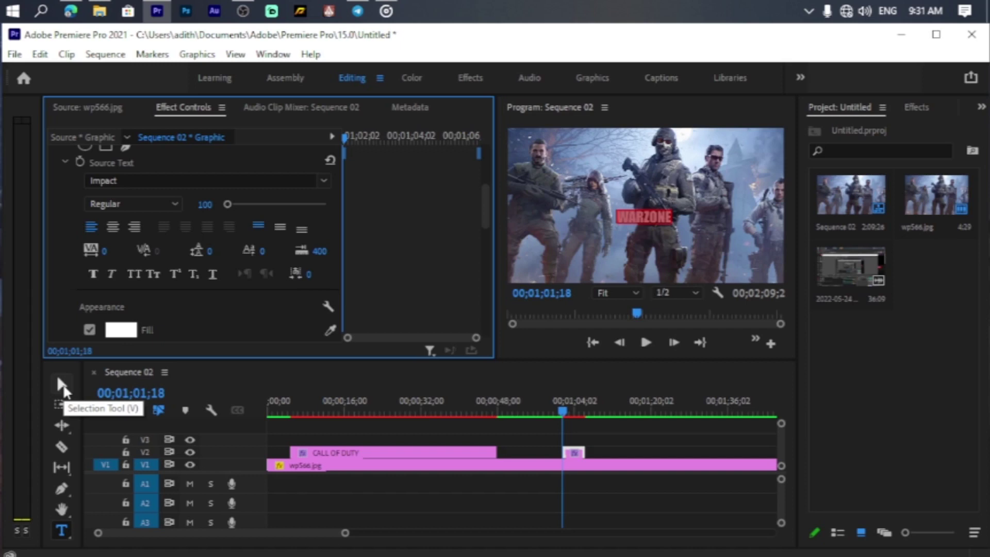
- Enlarge the CALL OF DUTY text with the Selection tool until it nearly fills the frame width above the WARZONE text
left_click(62, 385)
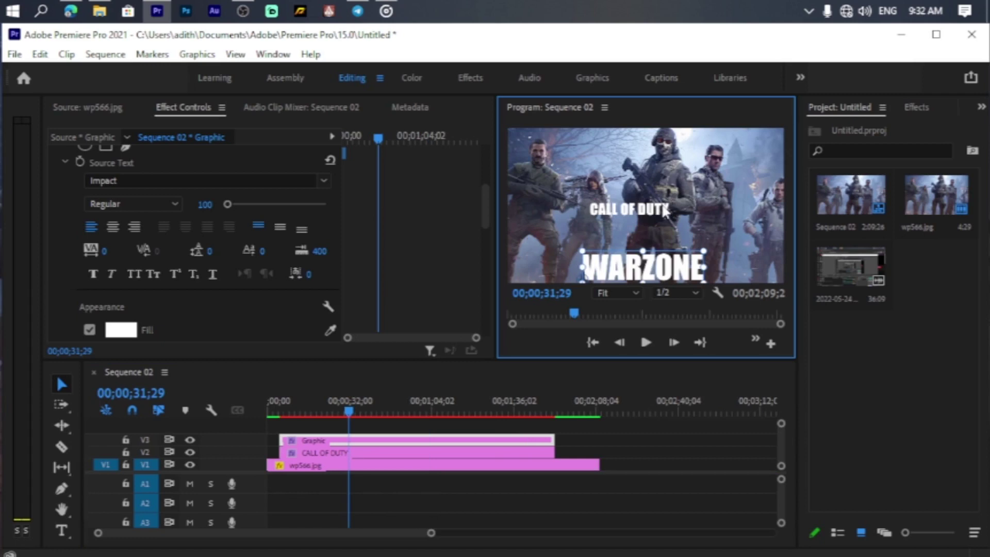
left_click(665, 212)
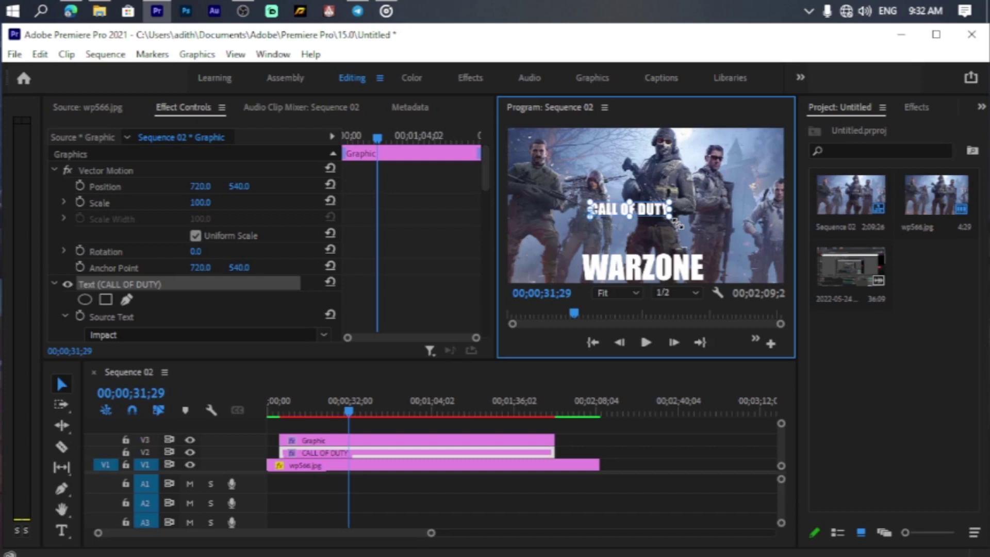
left_click_drag(678, 225, 756, 245)
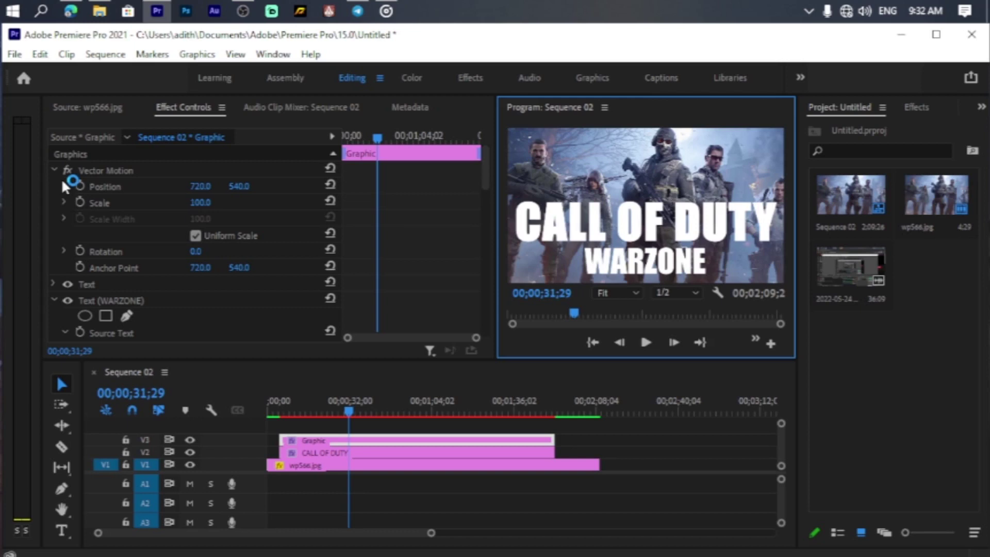
- Keyframe the WARZONE graphic's Vector Motion Position from -525, 540 at the clip's start and scrub through the opening frames
left_click(402, 336)
key("Home")
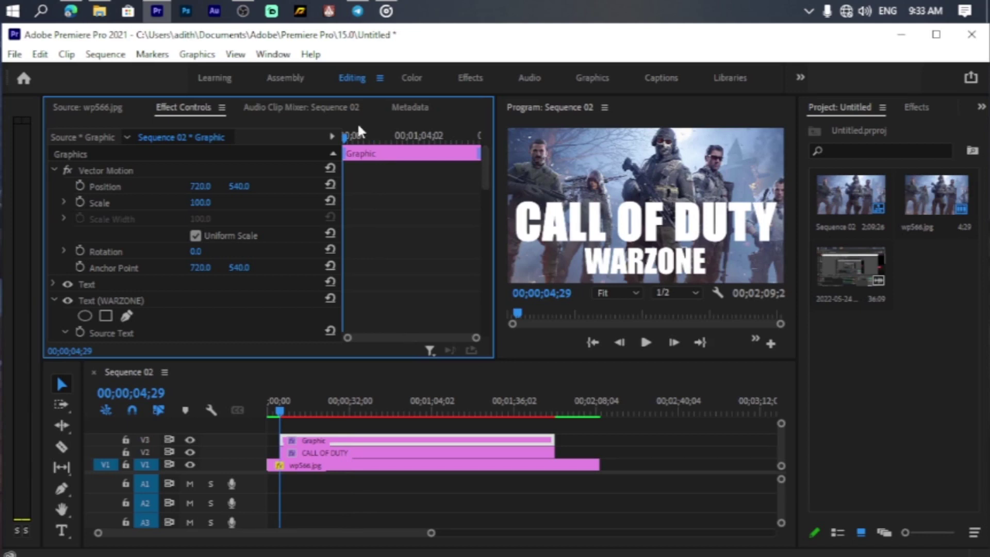
key("shift+Right")
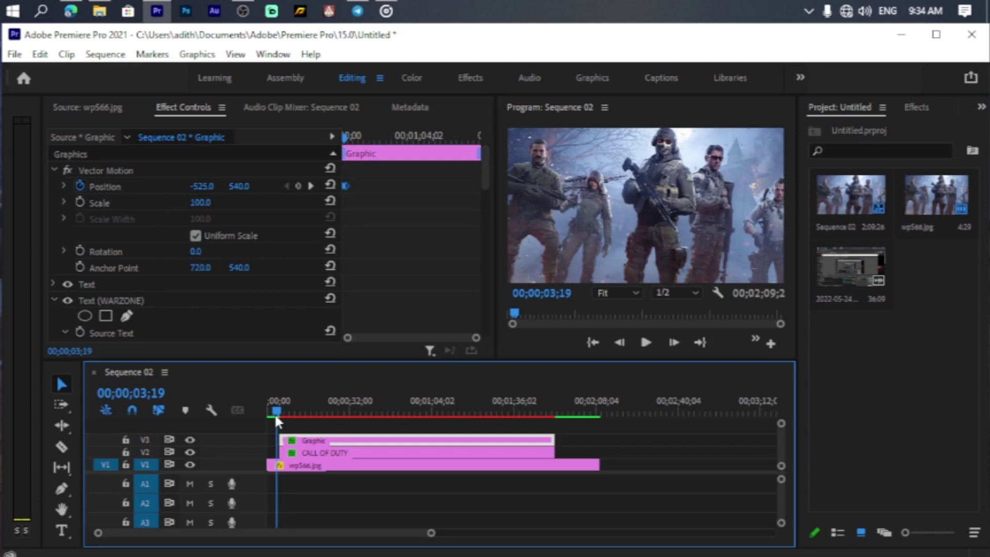
left_click_drag(276, 416, 280, 440)
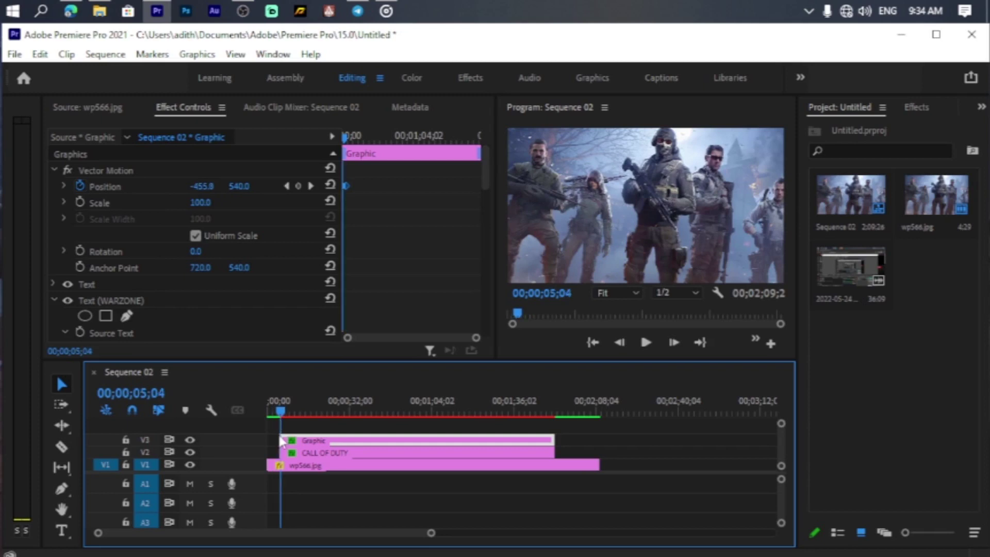